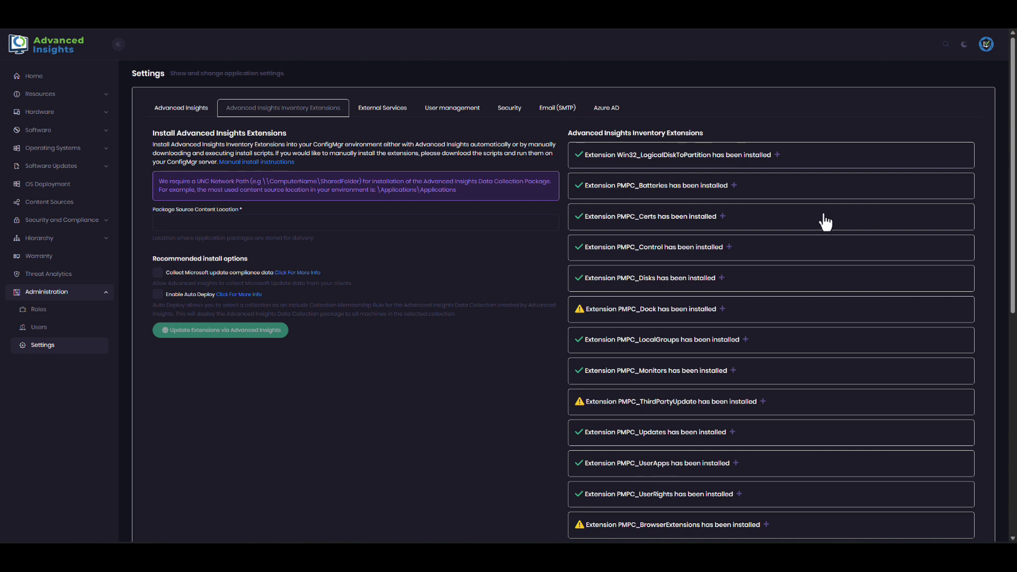
# Check PMPC_Batteries' collected properties, then expand the Hardware group in the sidebar.
pyautogui.click(669, 196)
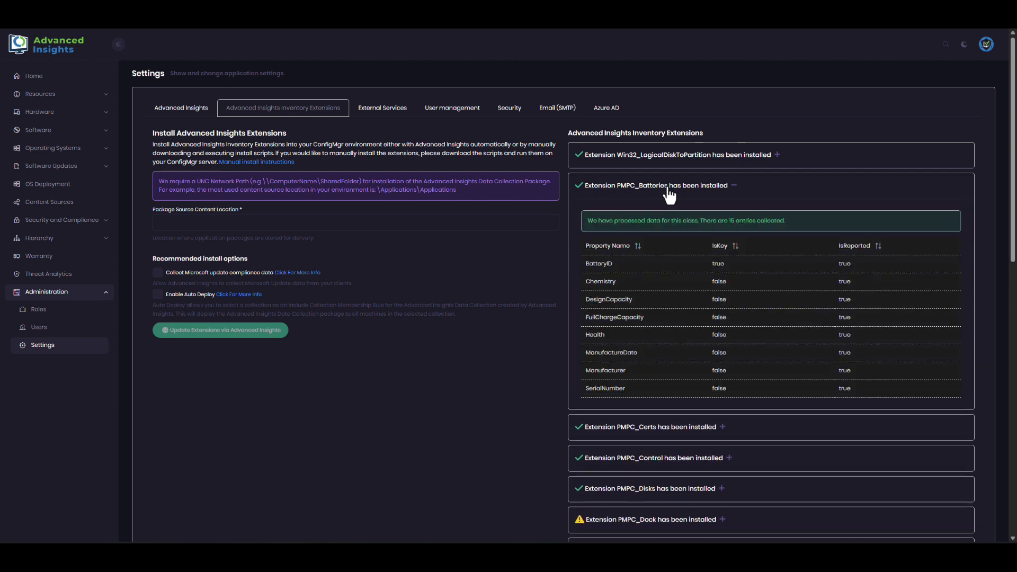
pyautogui.click(669, 196)
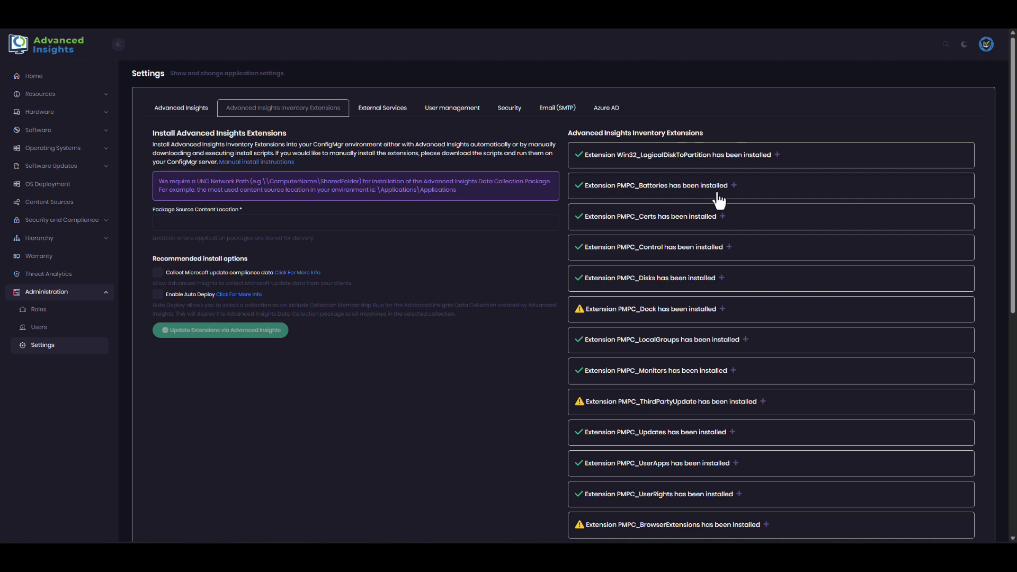
pyautogui.click(455, 181)
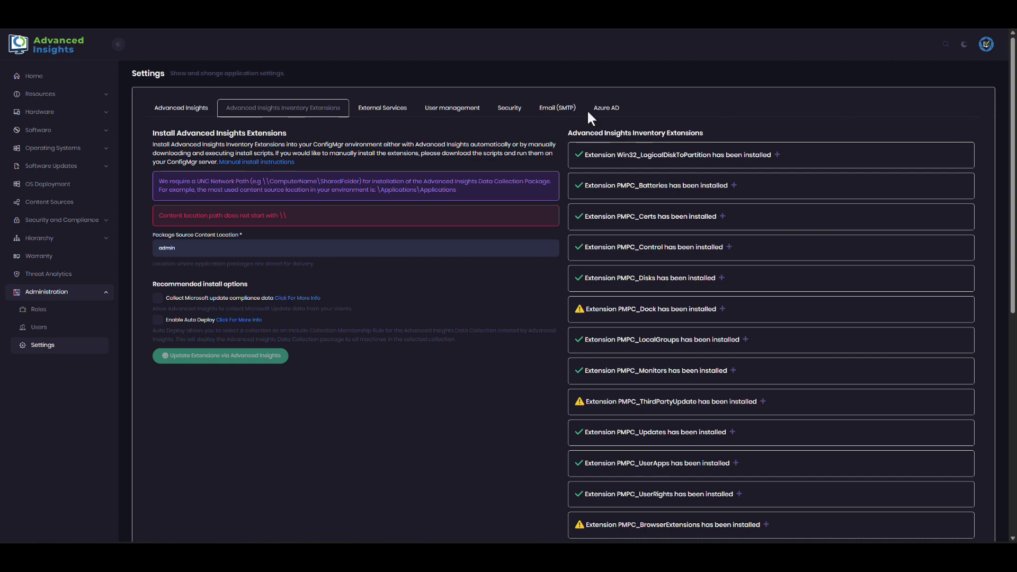
pyautogui.click(76, 111)
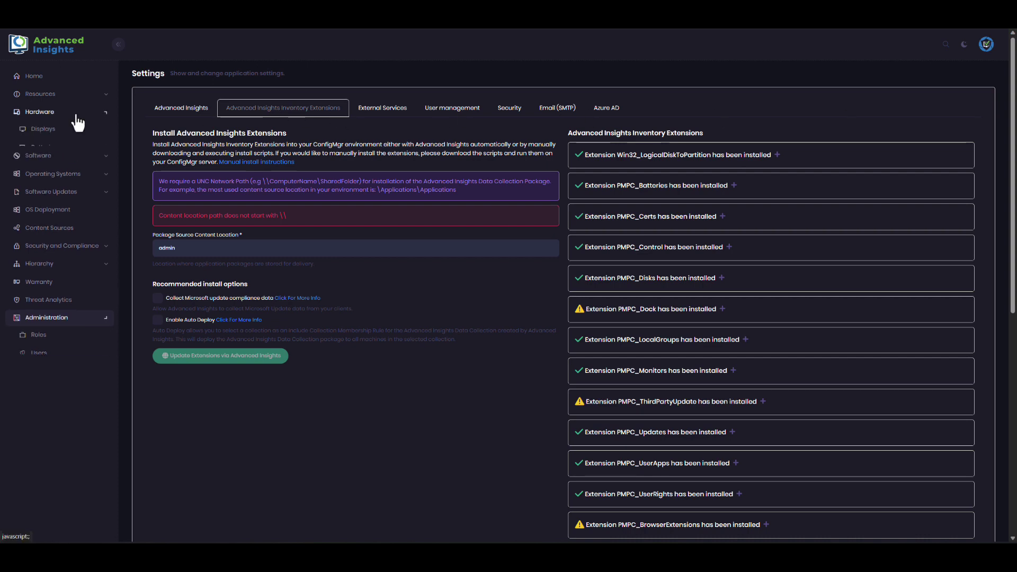
# Open the Displays inventory and group the External Displays chart by Connection Type instead of Model.
pyautogui.click(47, 136)
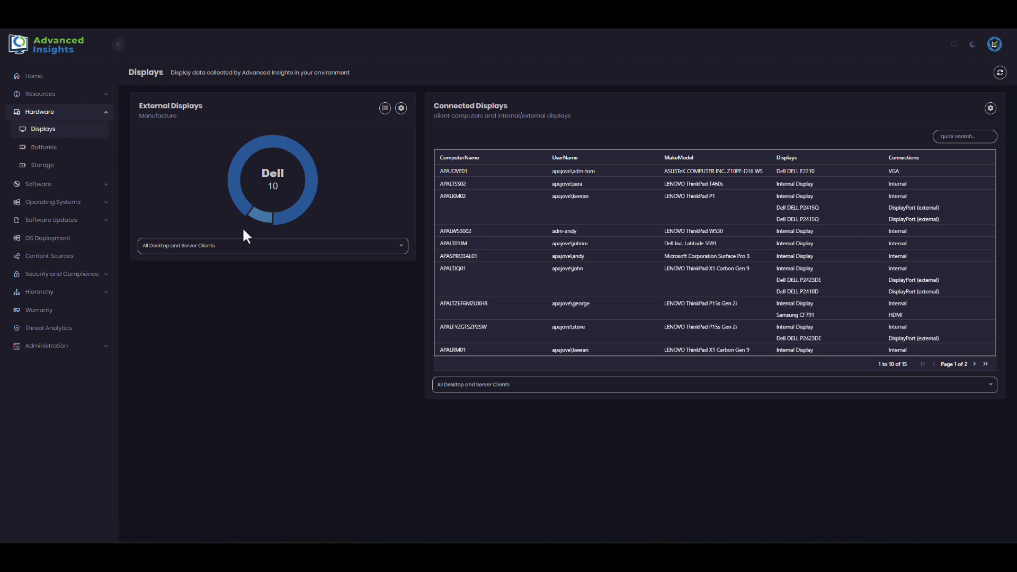
pyautogui.moveTo(270, 217)
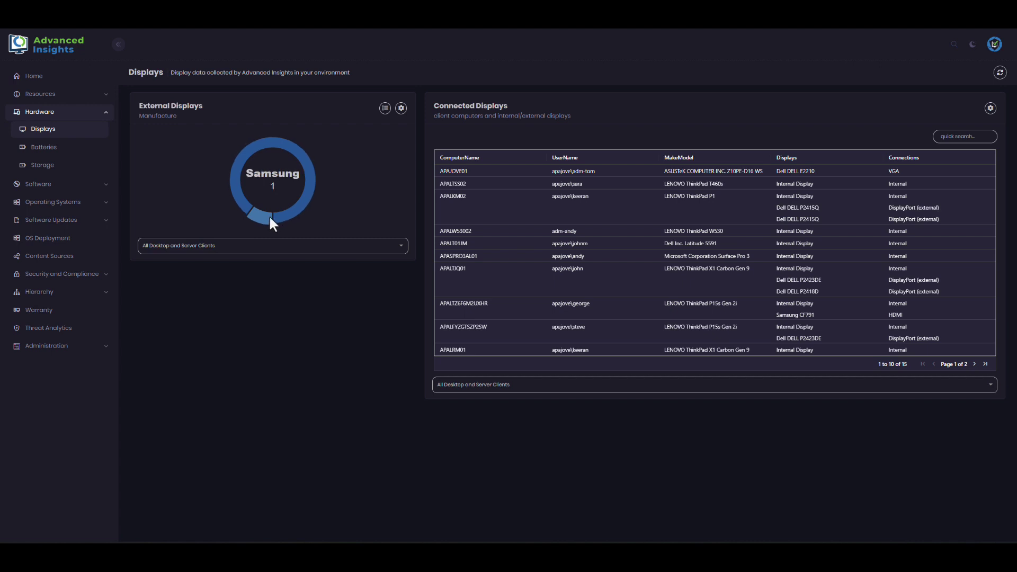
pyautogui.click(384, 109)
pyautogui.click(355, 151)
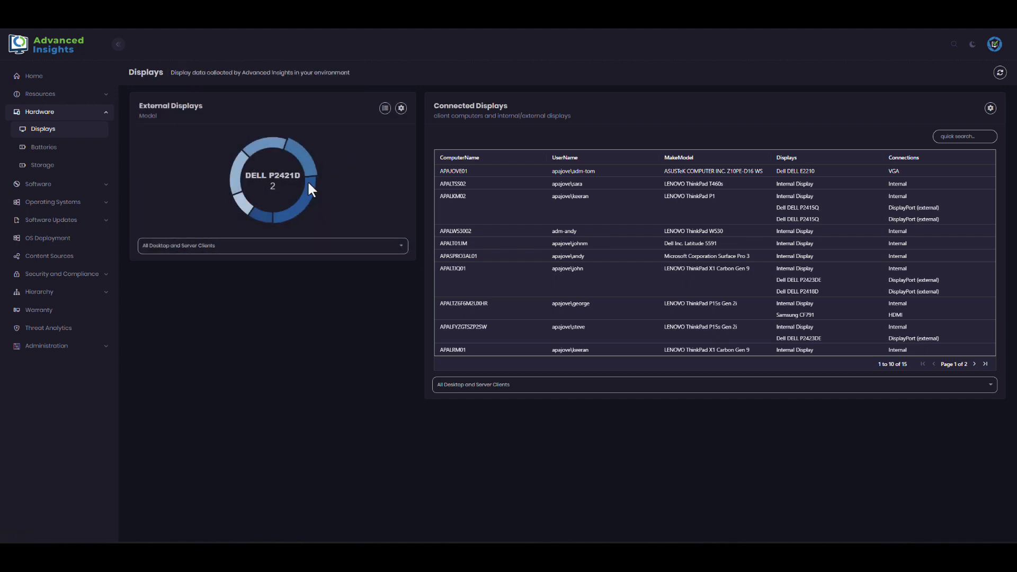
pyautogui.click(385, 108)
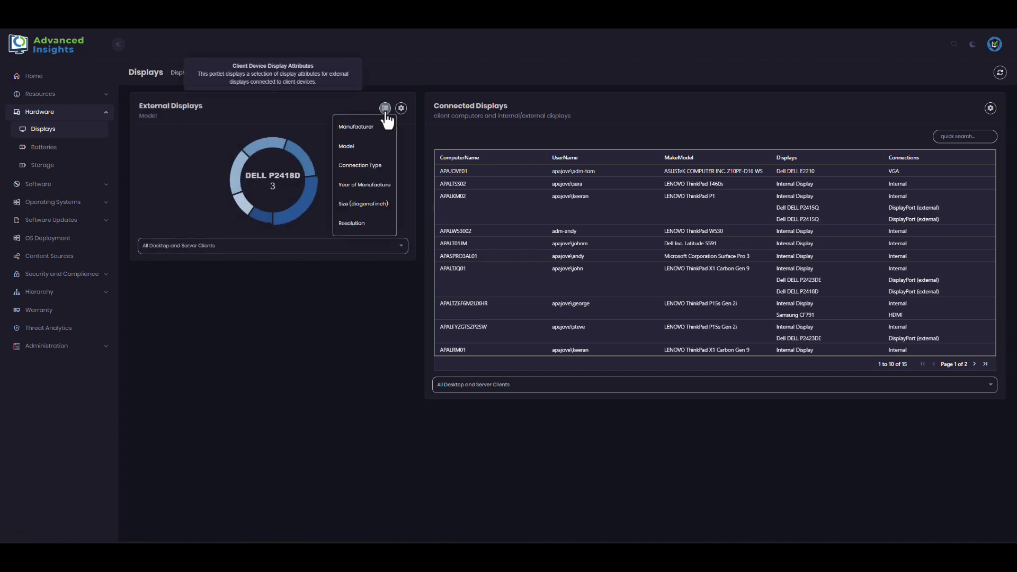
pyautogui.click(370, 166)
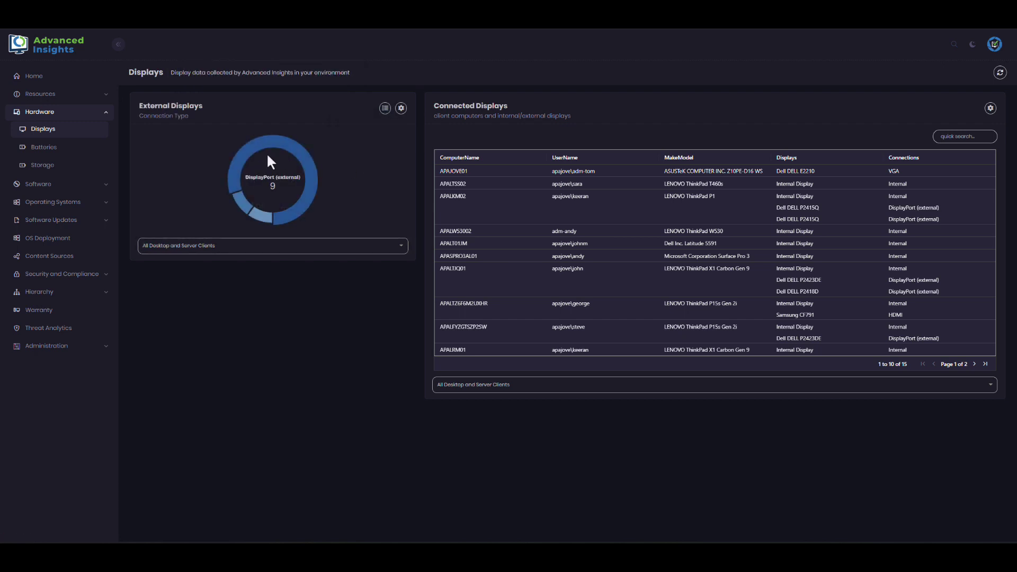
pyautogui.moveTo(238, 205)
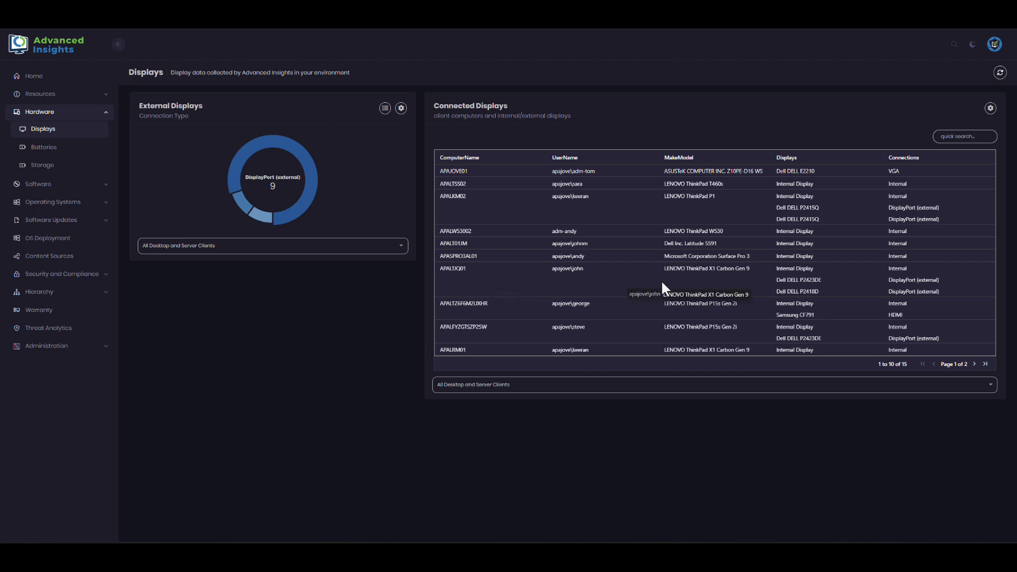
pyautogui.click(462, 285)
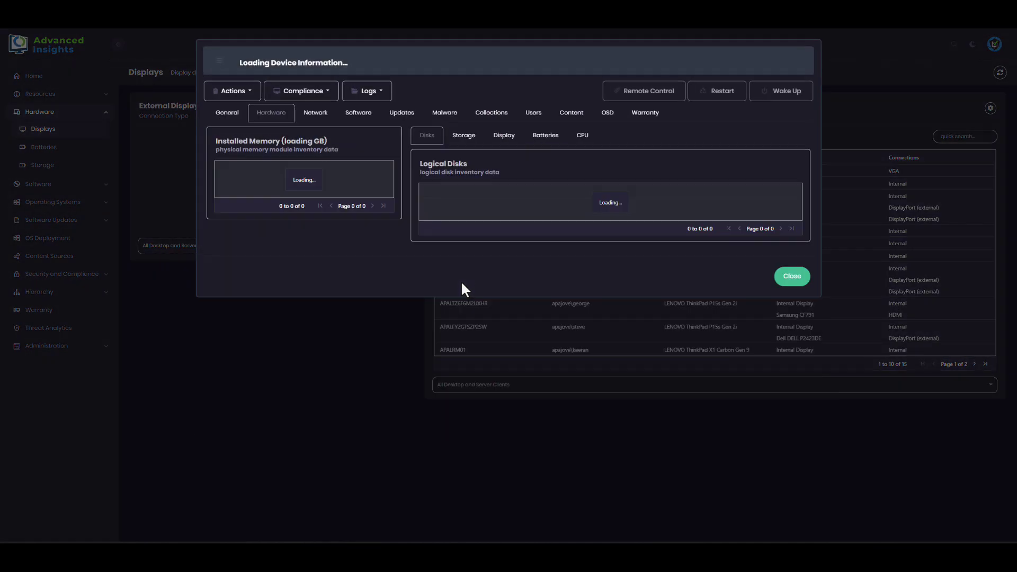
pyautogui.click(500, 138)
pyautogui.moveTo(757, 208)
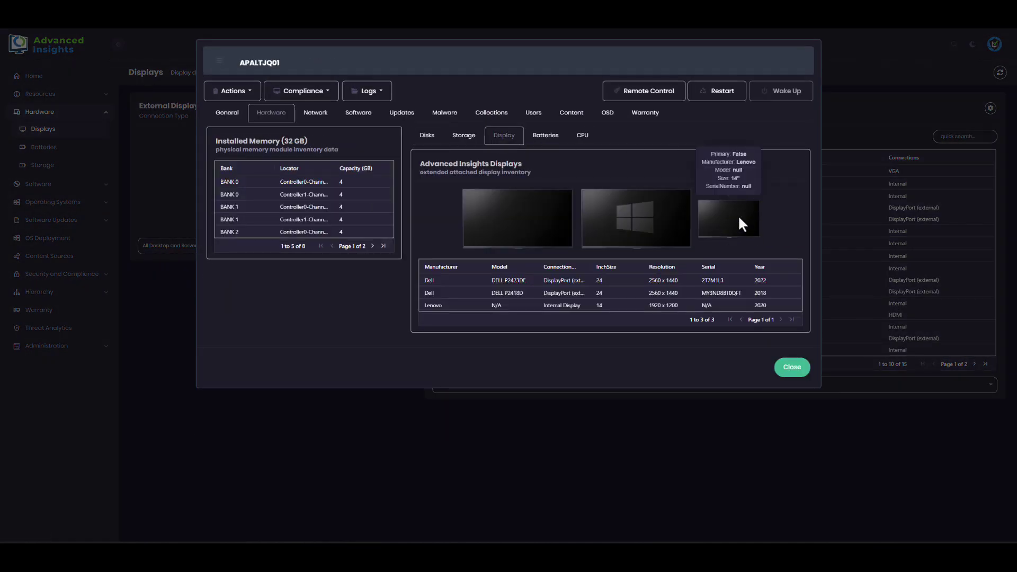
pyautogui.moveTo(645, 233)
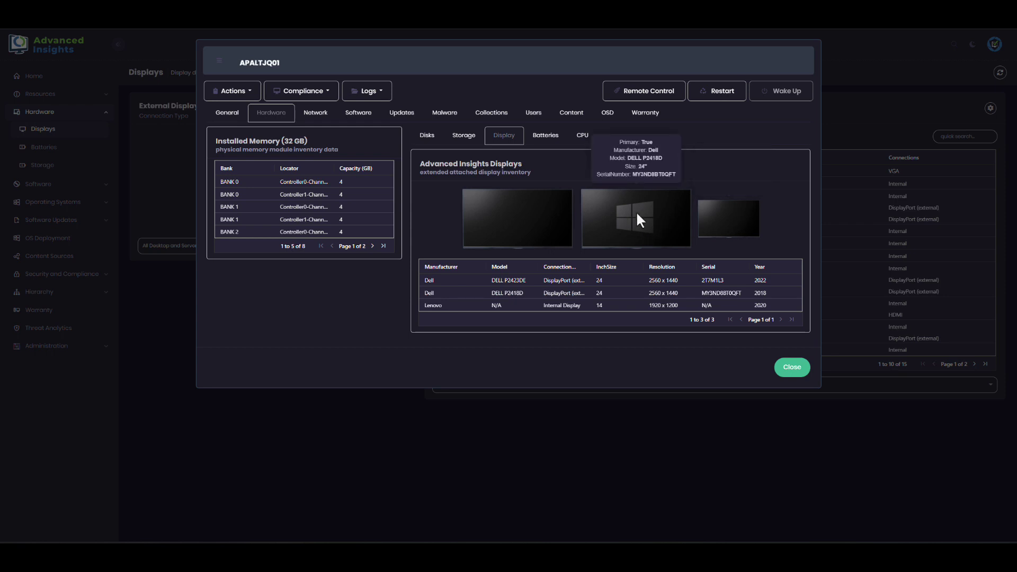
pyautogui.moveTo(518, 220)
pyautogui.moveTo(754, 229)
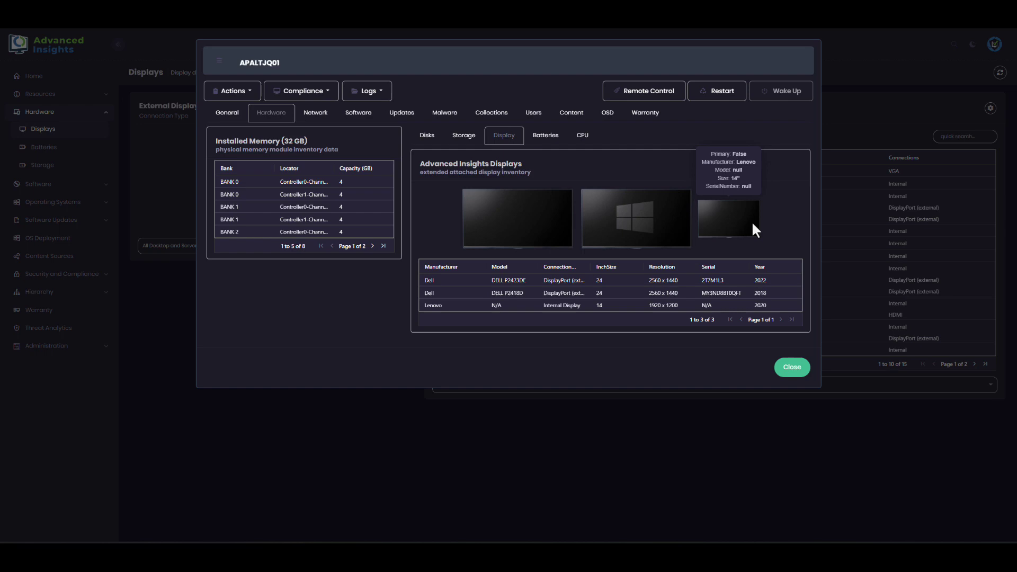
pyautogui.click(49, 145)
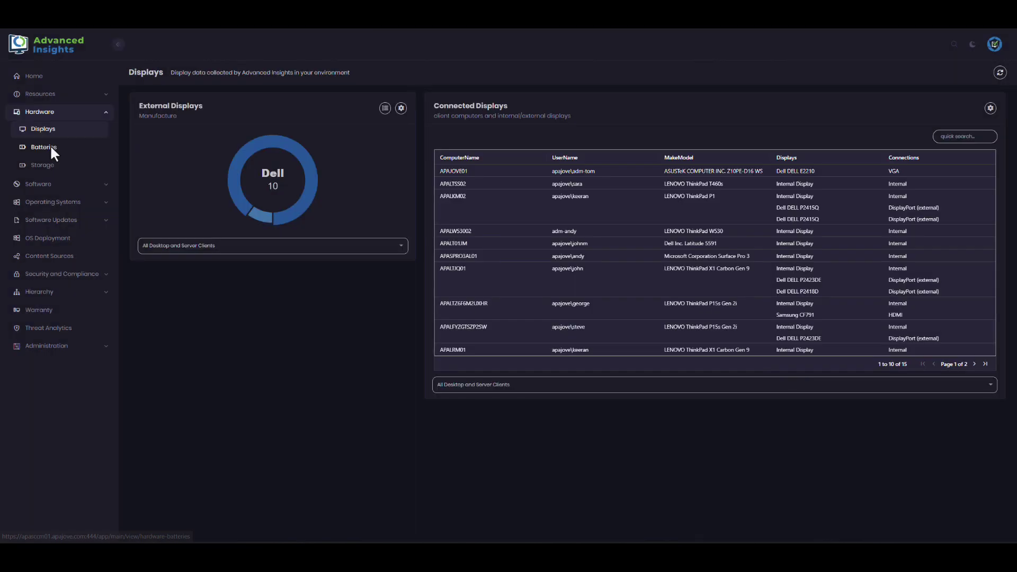
# Review APALW52001's battery health on the Batteries page, then go to Storage.
pyautogui.click(50, 146)
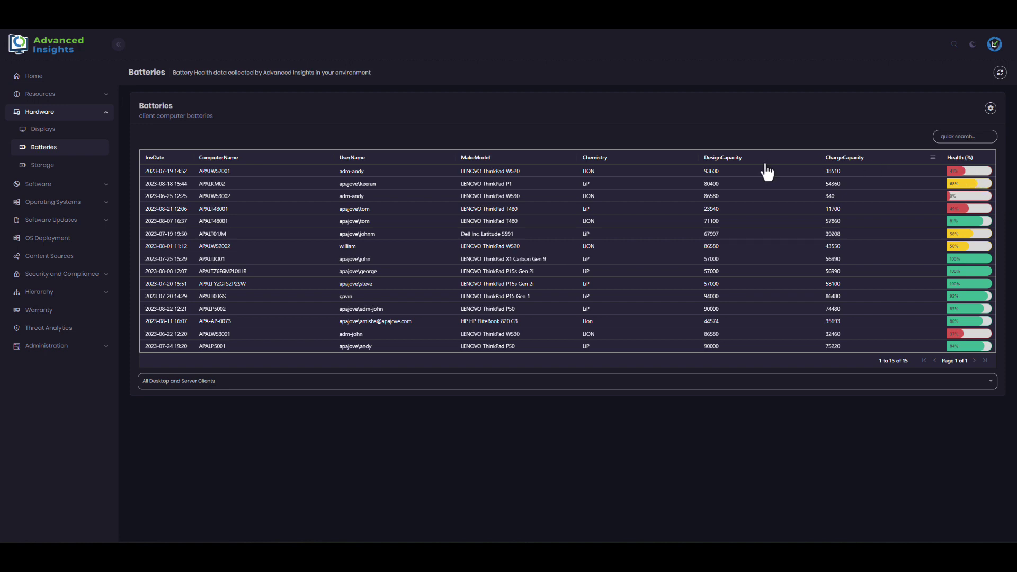
pyautogui.click(963, 171)
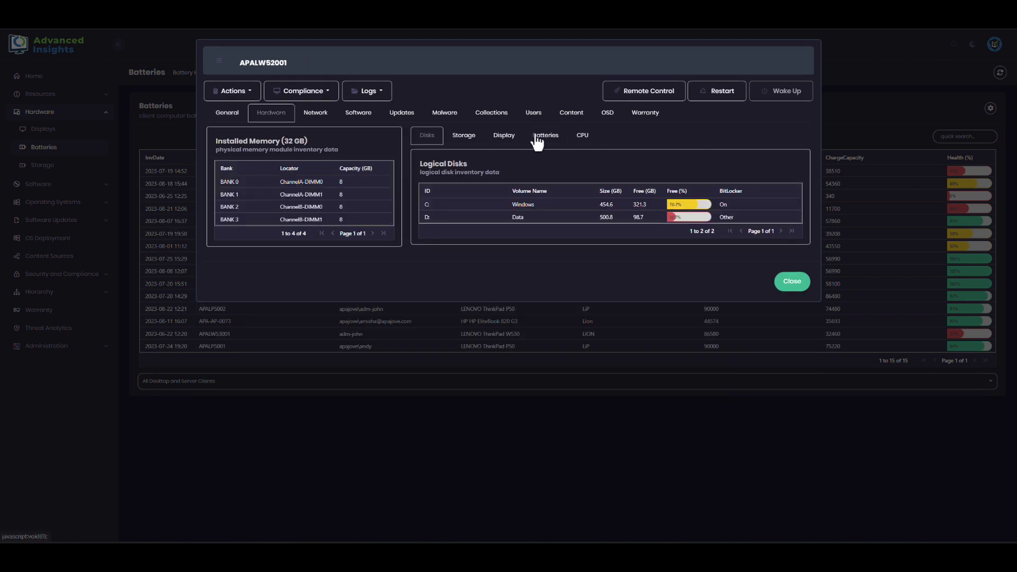
pyautogui.click(537, 139)
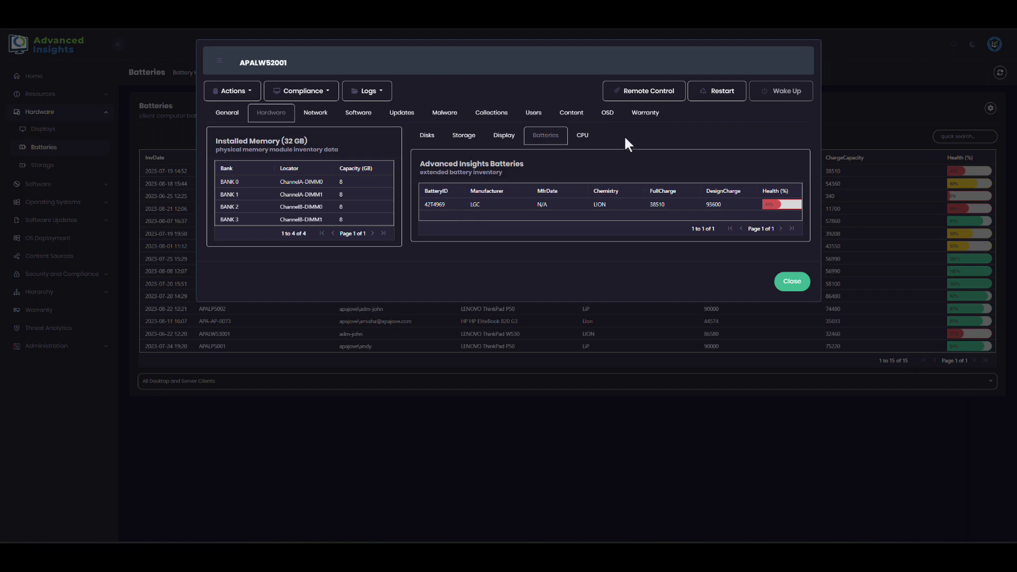
pyautogui.click(48, 162)
pyautogui.click(49, 162)
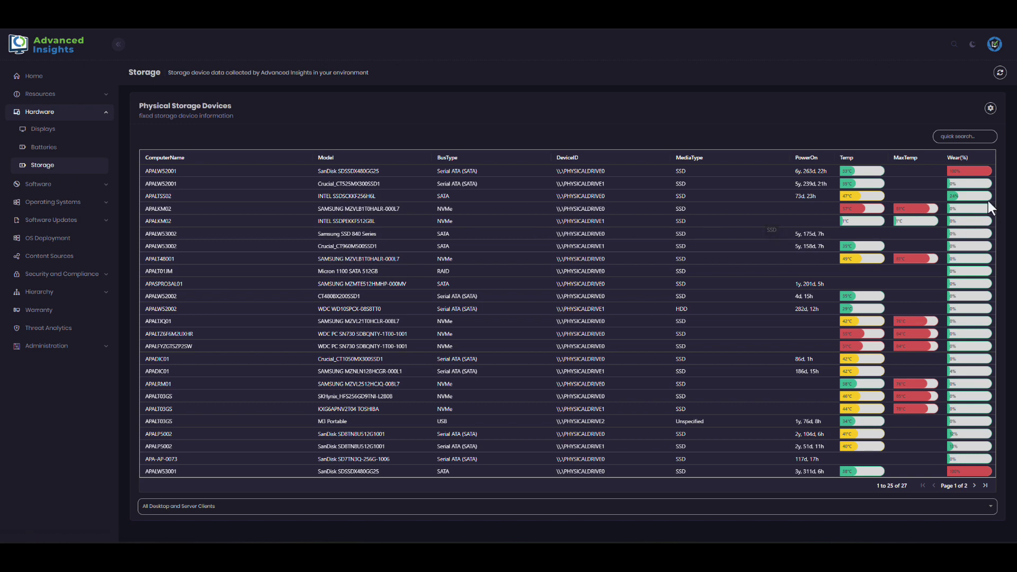
# Check APALTSS02's drive wear data in its Storage details, then close them.
pyautogui.click(956, 196)
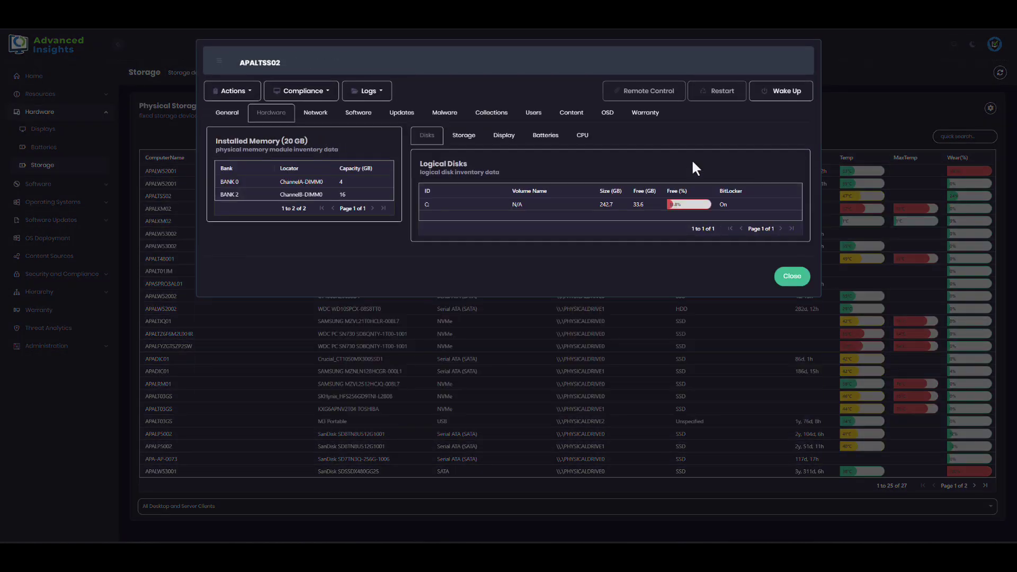
pyautogui.click(462, 139)
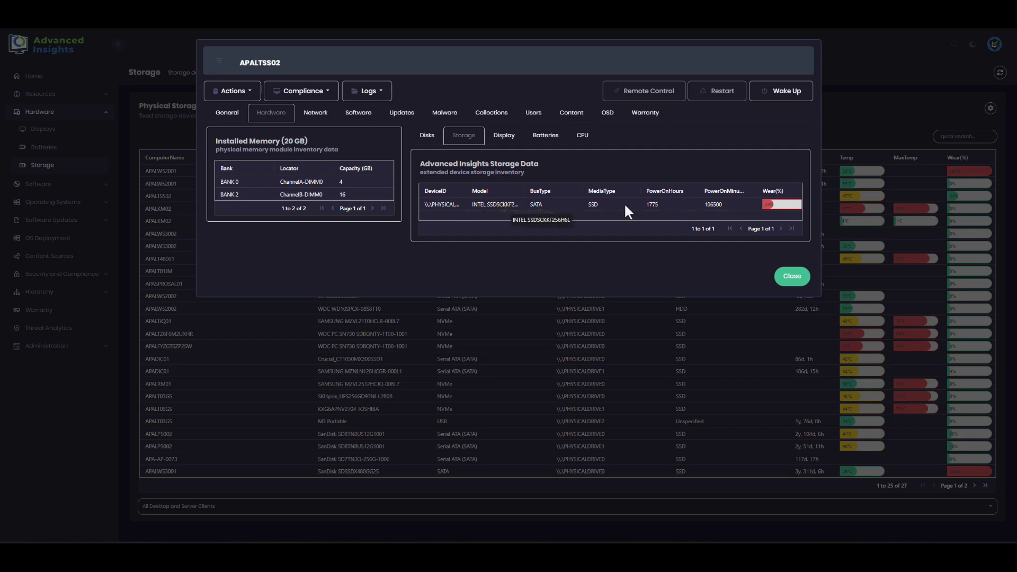
pyautogui.click(825, 107)
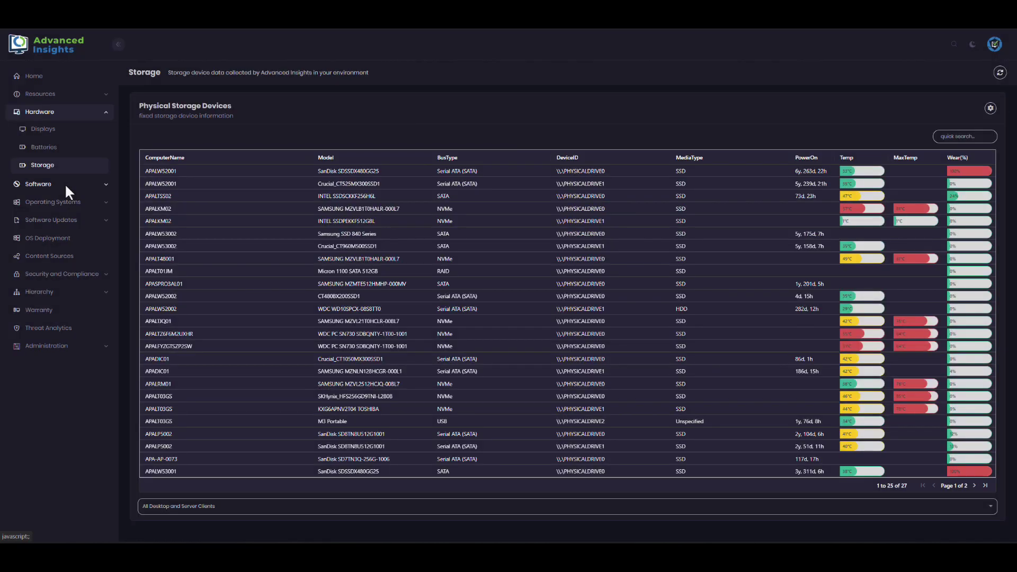
# Sort Client Inventory's user-installed apps by device count, most first, and list Zoom's computers.
pyautogui.click(63, 183)
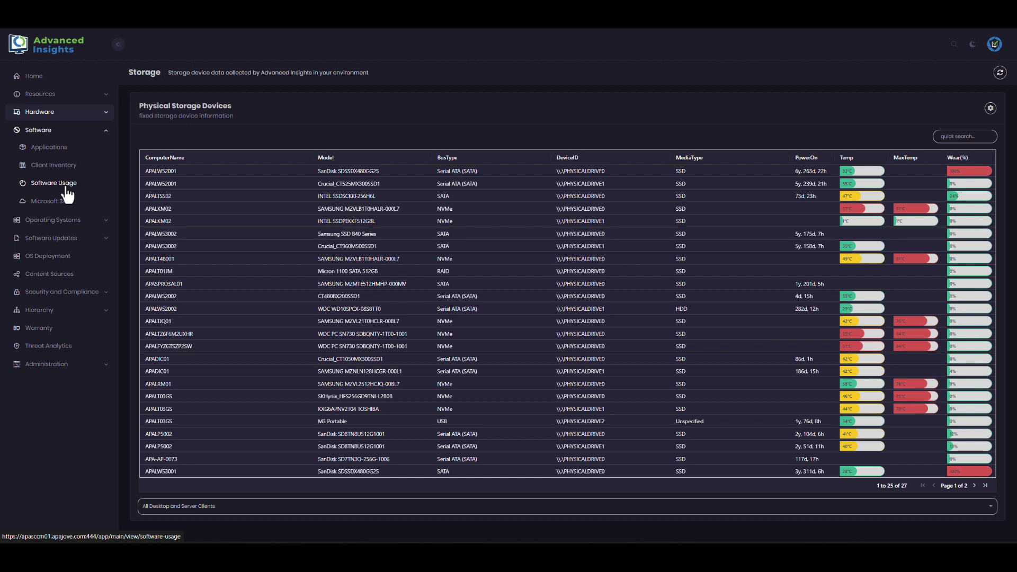
pyautogui.click(66, 170)
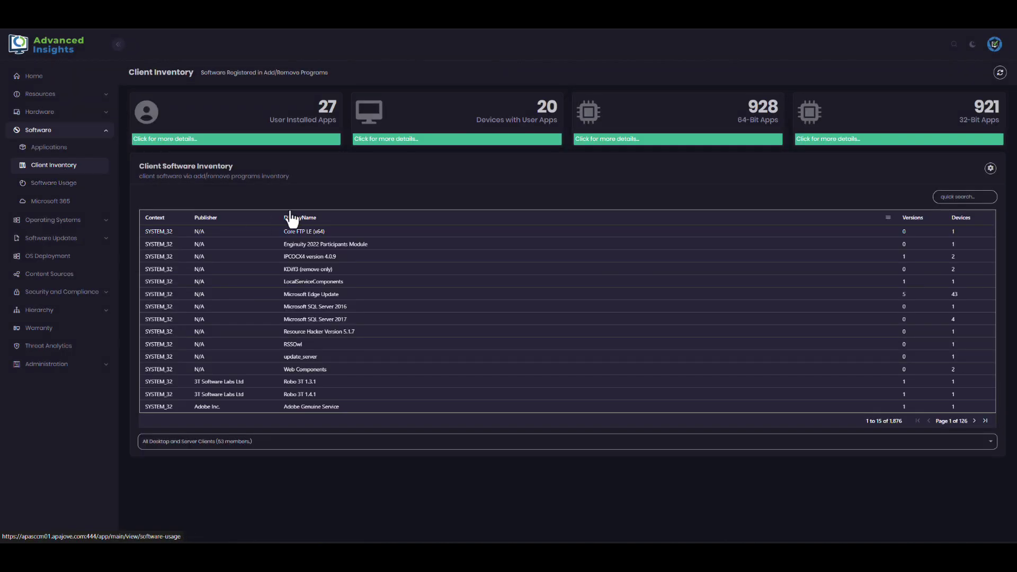
pyautogui.click(298, 129)
pyautogui.click(623, 121)
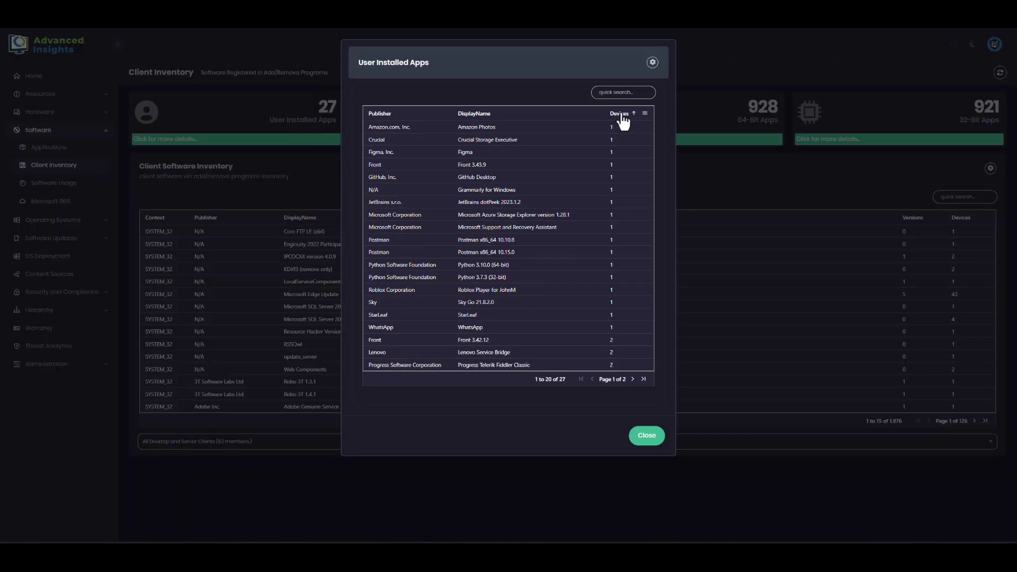
pyautogui.click(623, 121)
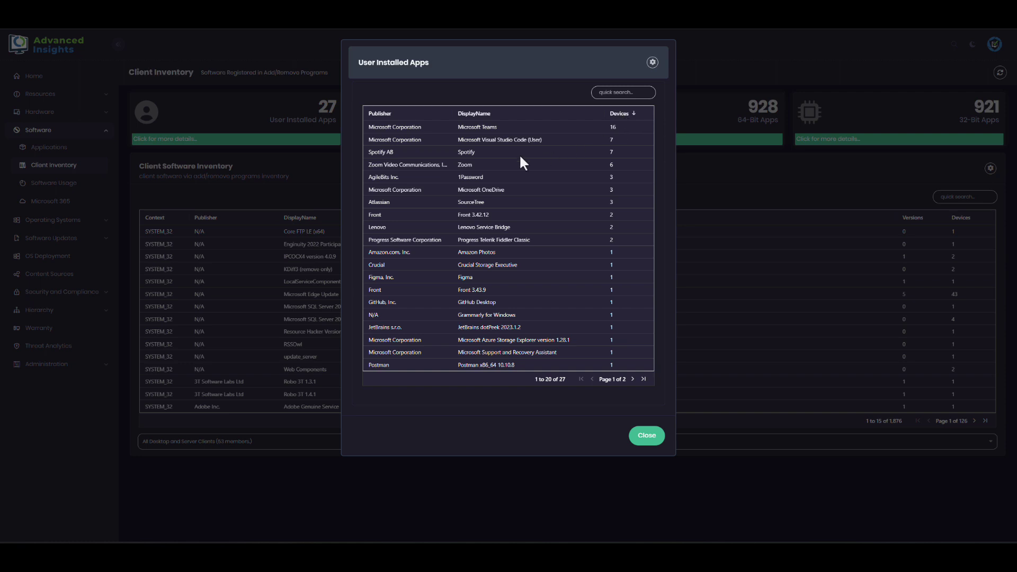
pyautogui.click(393, 164)
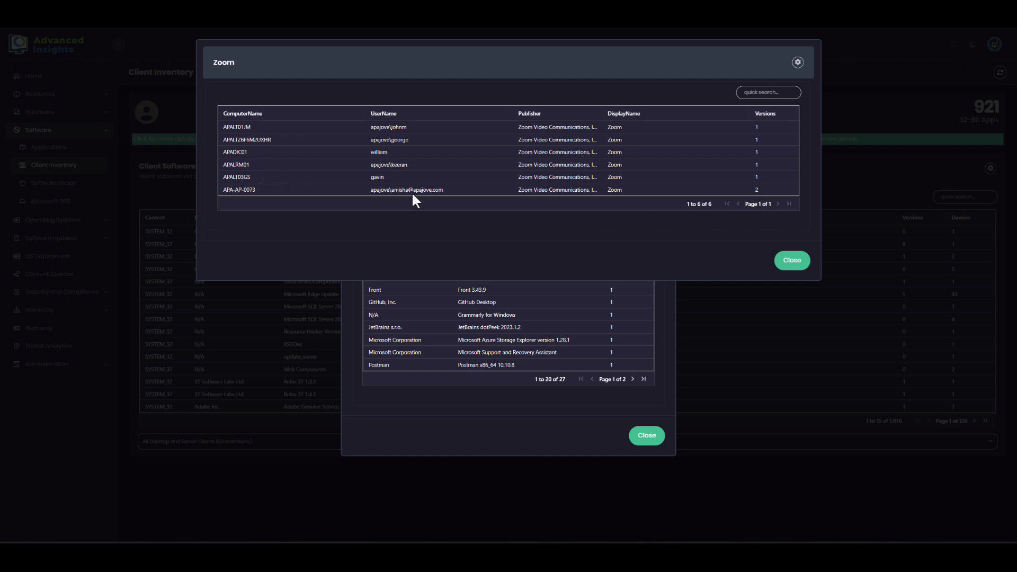
# Filter APA-AP-0073's software inventory for 'zoom' to read its versions, then close both dialogs.
pyautogui.click(252, 190)
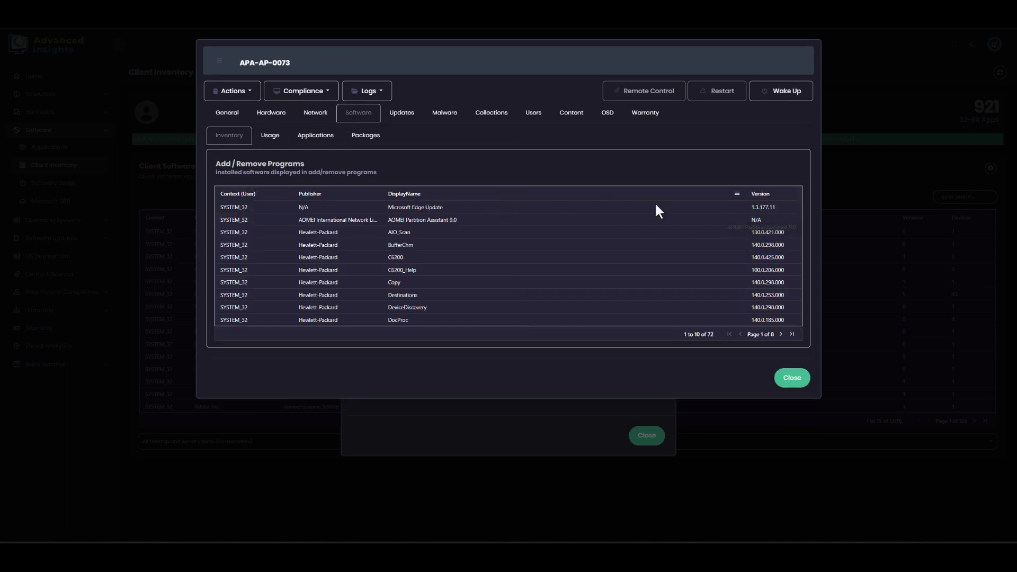
pyautogui.click(736, 194)
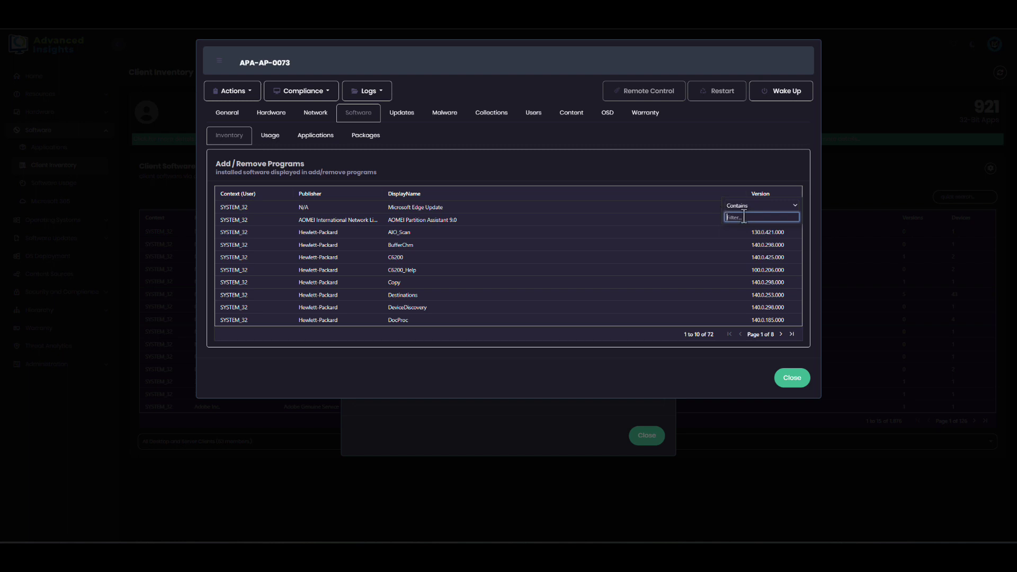
pyautogui.write('zoom')
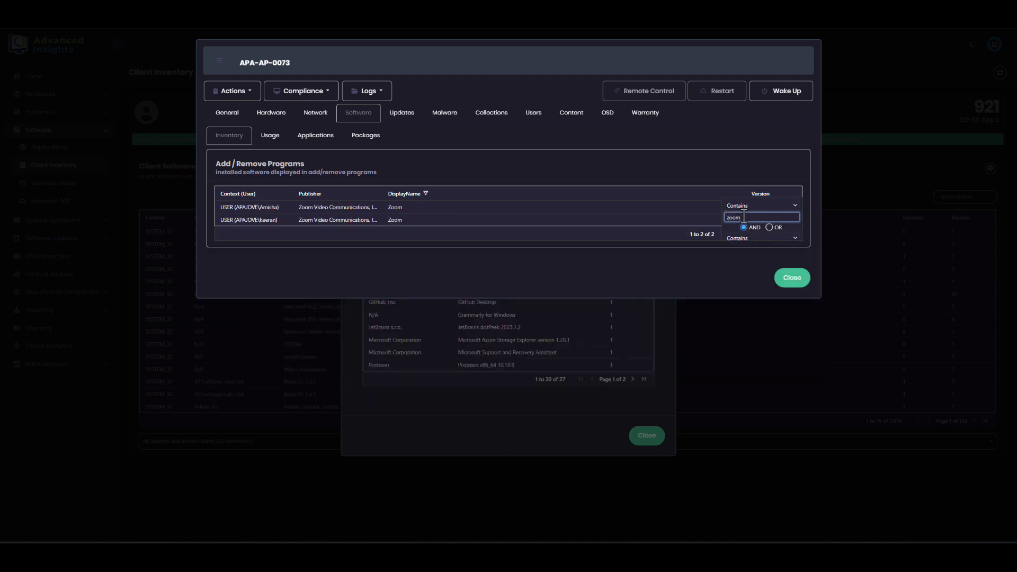
pyautogui.click(333, 247)
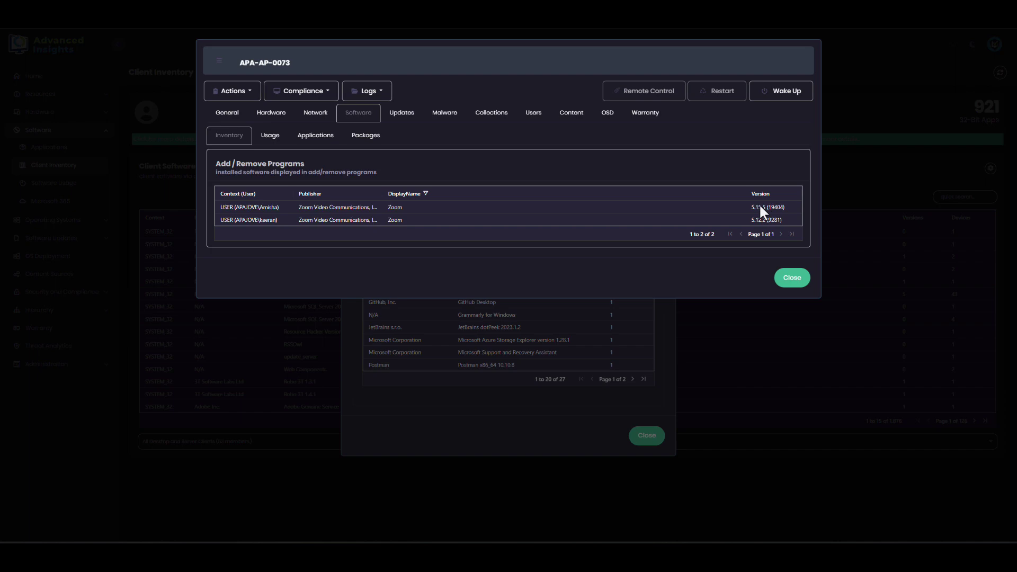
pyautogui.click(792, 278)
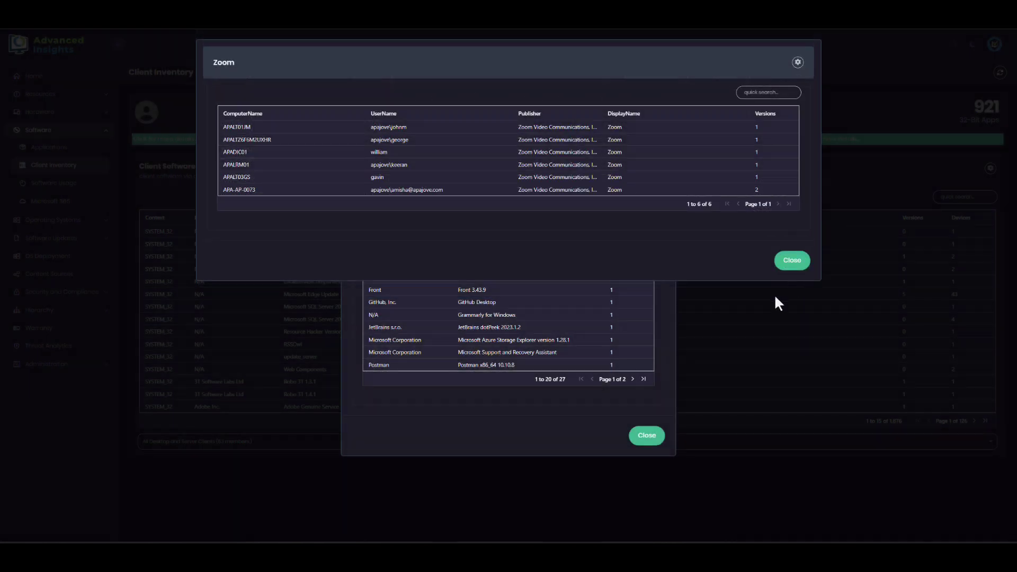
pyautogui.click(793, 268)
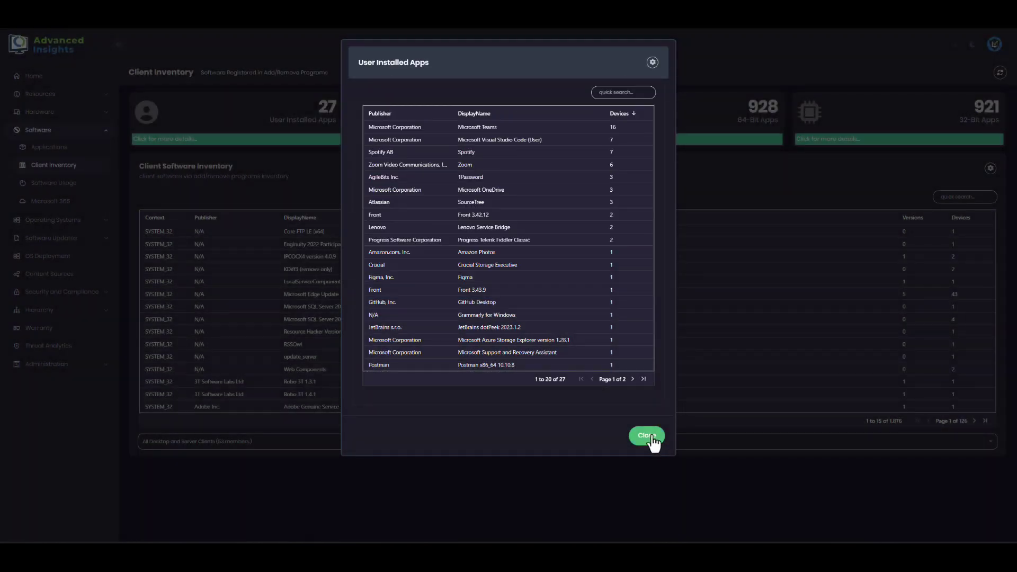
# Sort Microsoft Update's required updates by RequiredBy, most devices first, then close the list.
pyautogui.click(649, 436)
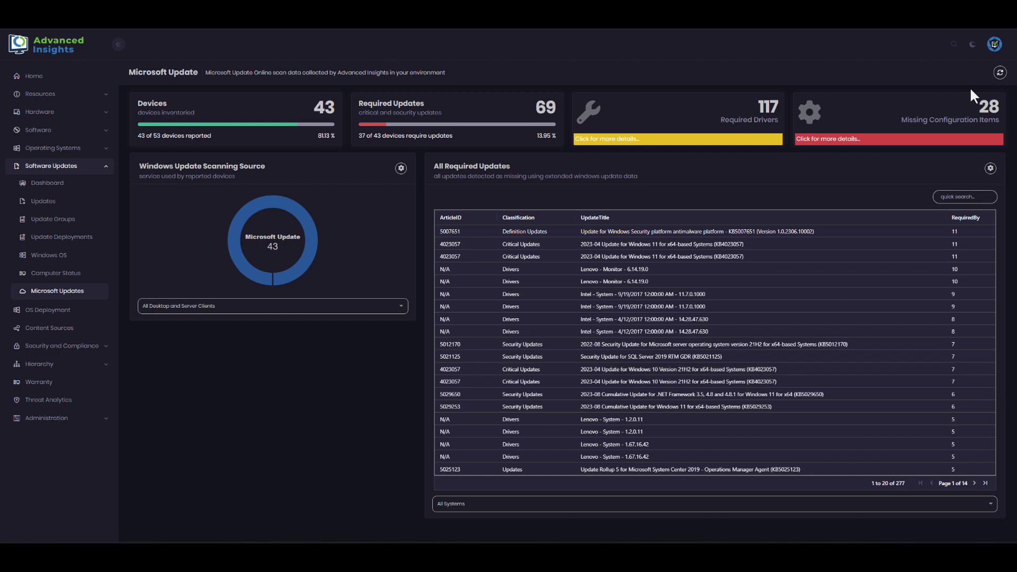
pyautogui.click(451, 122)
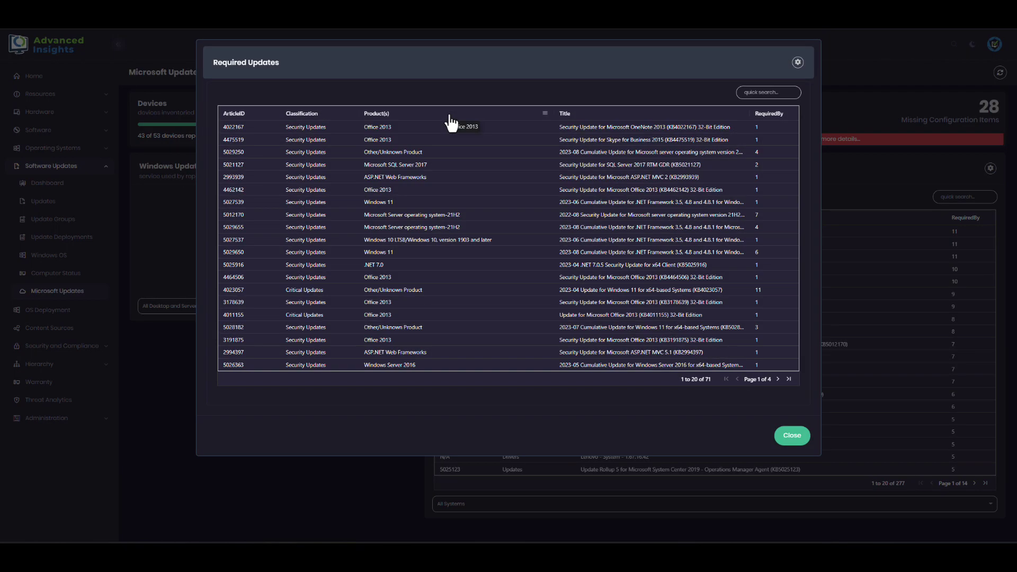
pyautogui.click(769, 114)
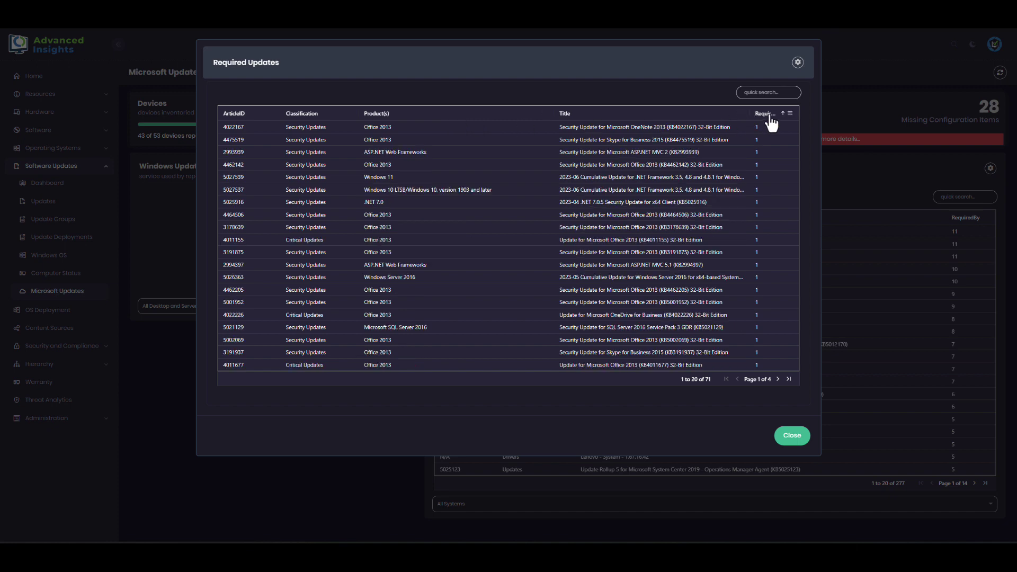
pyautogui.click(769, 114)
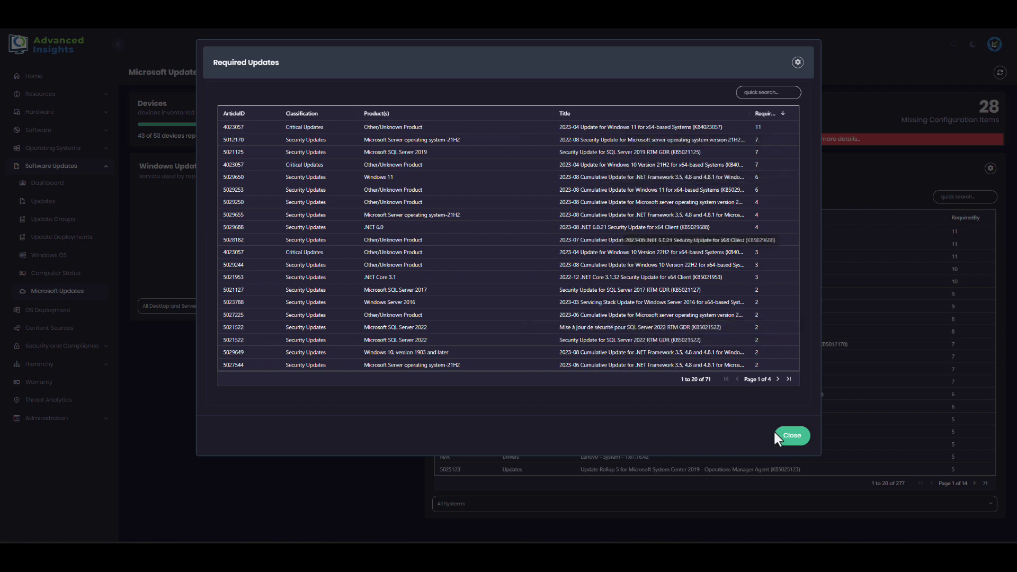
pyautogui.click(789, 435)
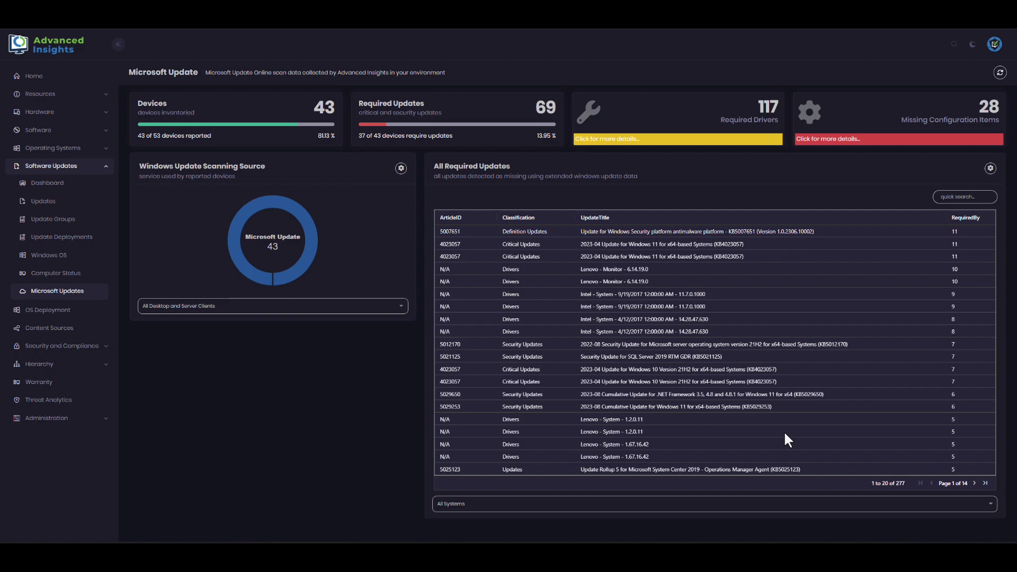
pyautogui.click(924, 125)
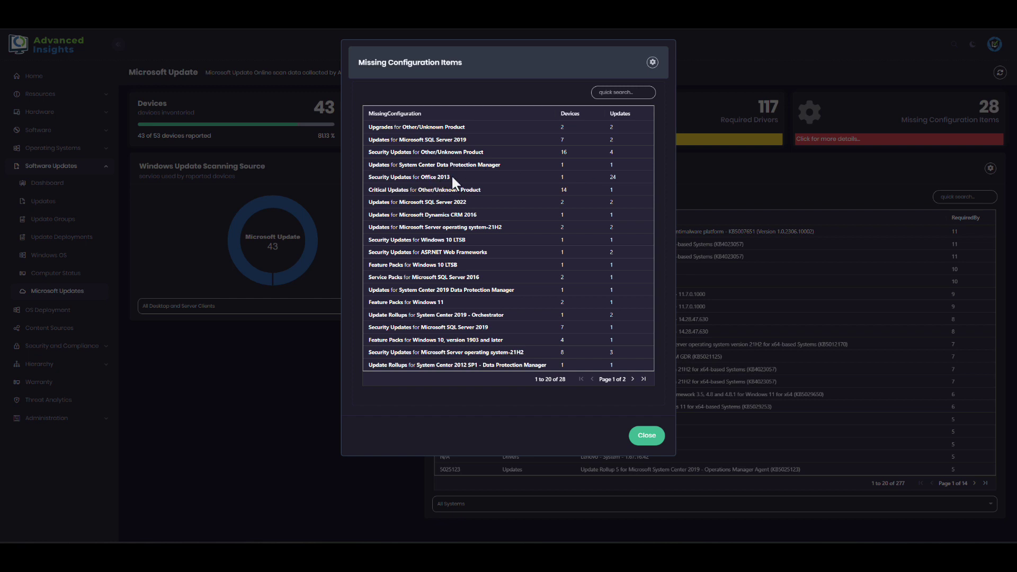
pyautogui.click(452, 178)
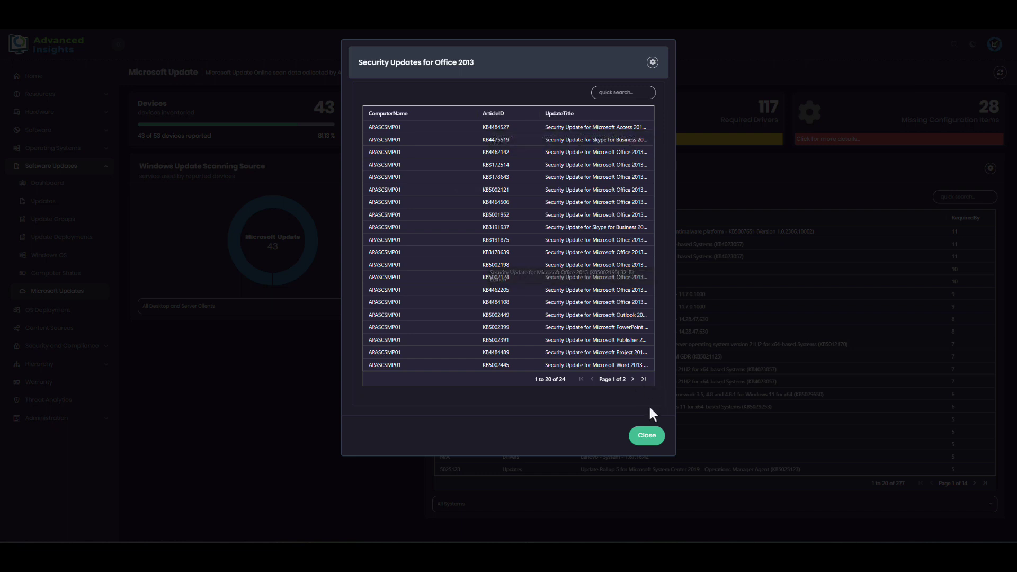
pyautogui.click(647, 441)
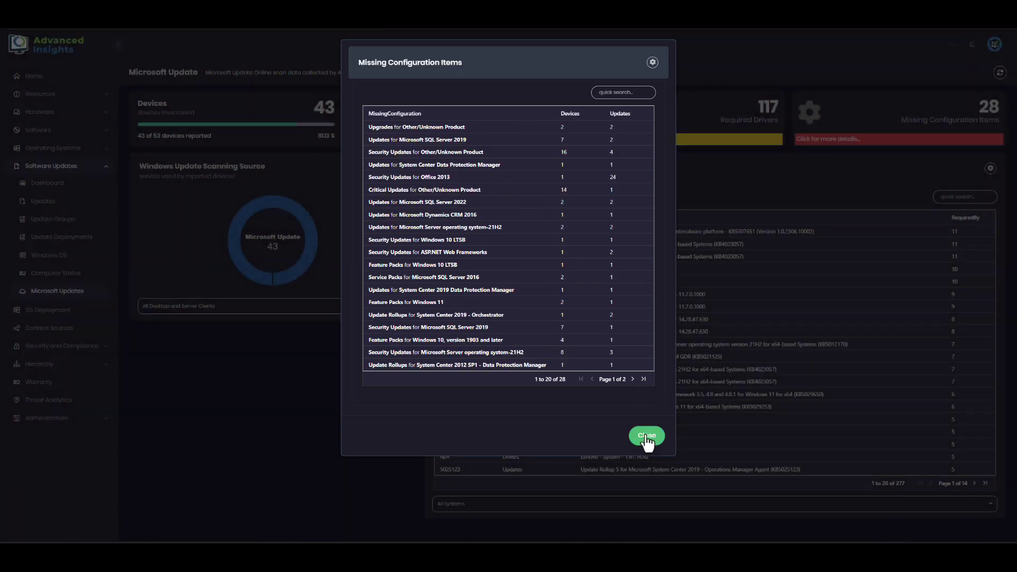
pyautogui.click(646, 441)
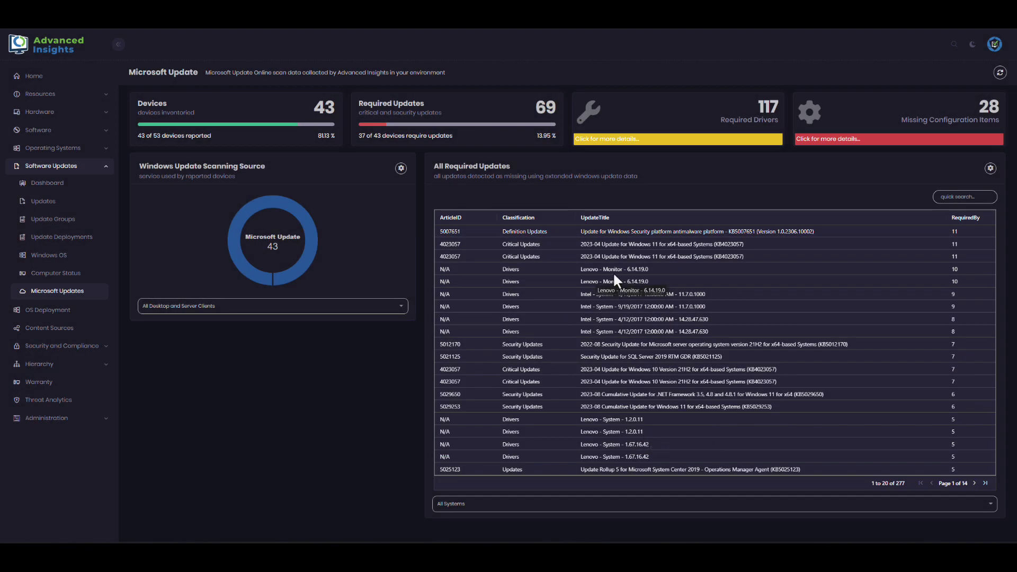
pyautogui.click(697, 126)
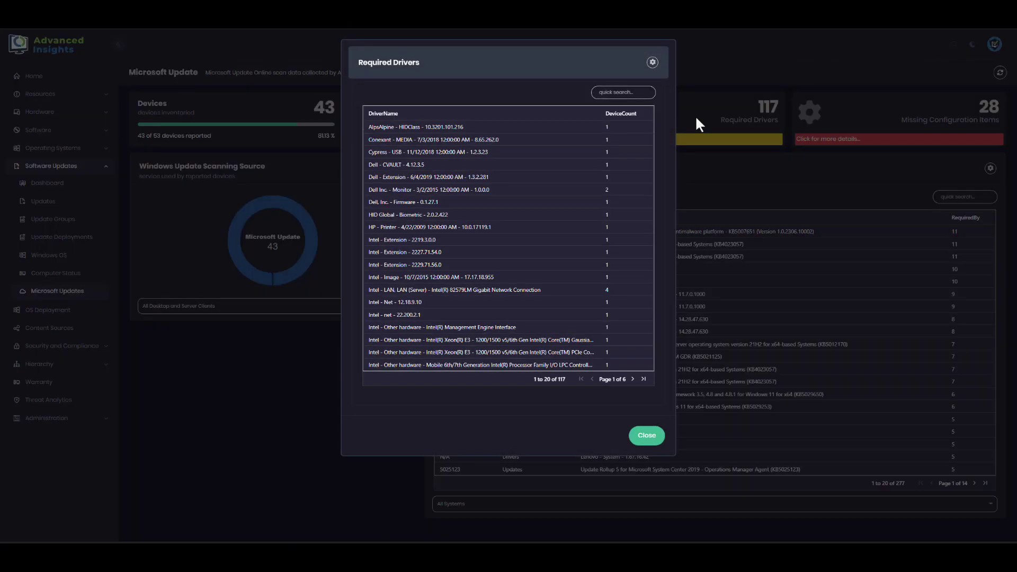
pyautogui.click(623, 114)
pyautogui.click(623, 114)
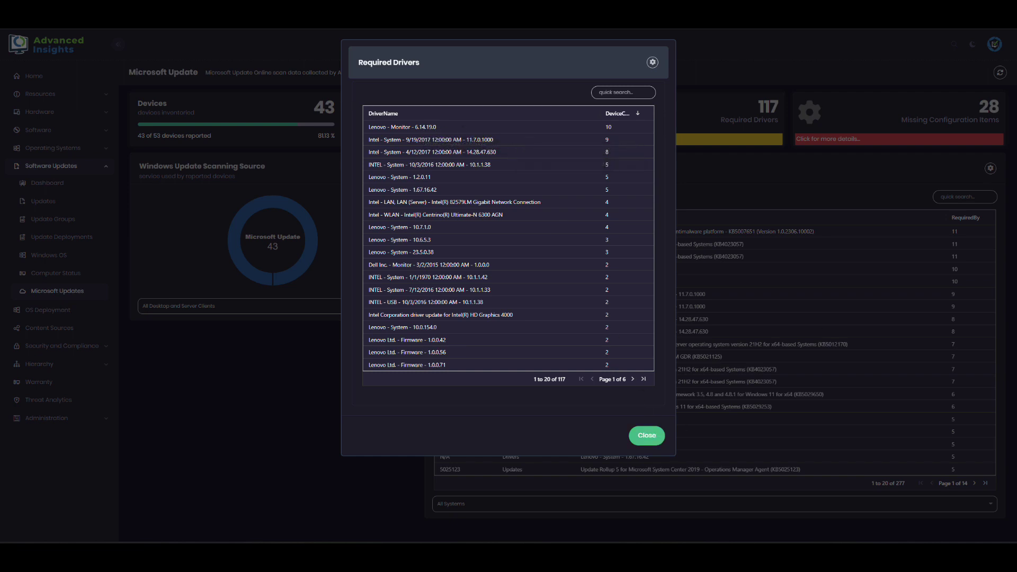
pyautogui.press('Escape')
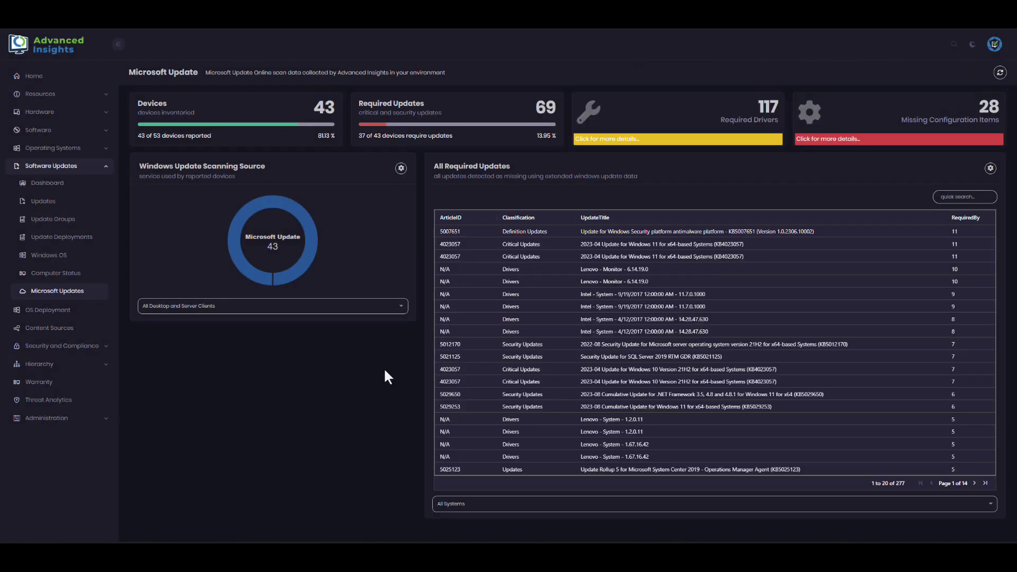